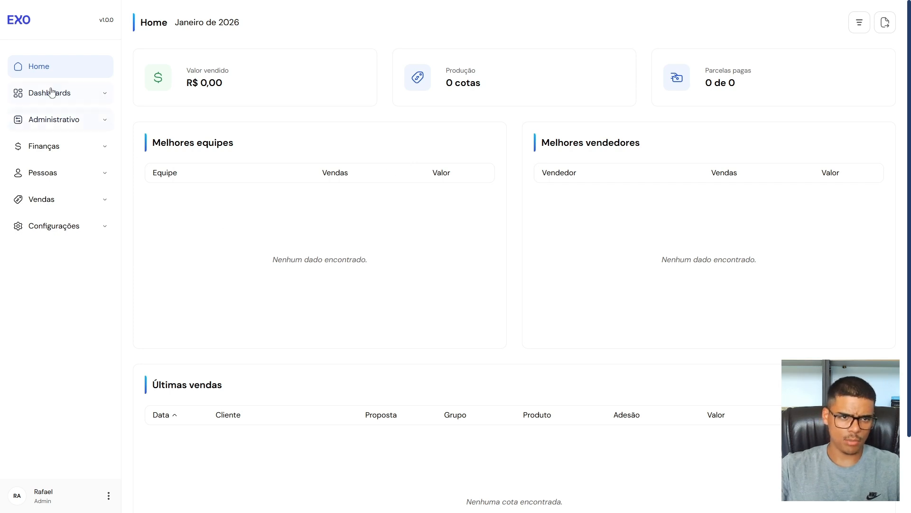
Step: Open the Cargos page under Administrativo and start a new cargo
{"action": "left_click", "coordinate": [60, 125]}
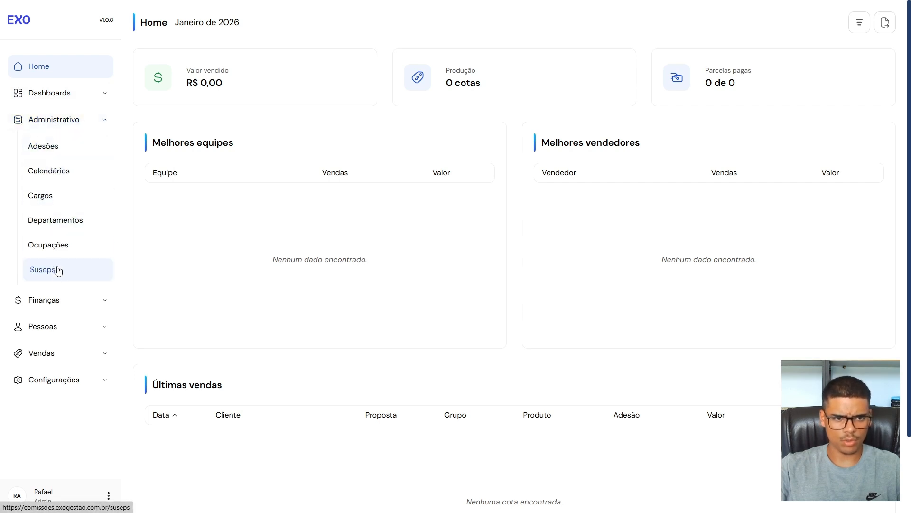
{"action": "left_click", "coordinate": [49, 200]}
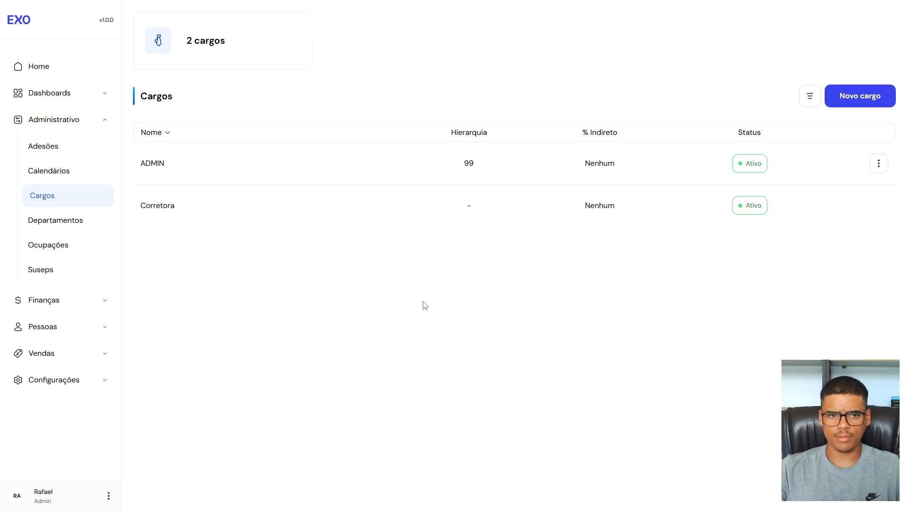
{"action": "left_click", "coordinate": [857, 96]}
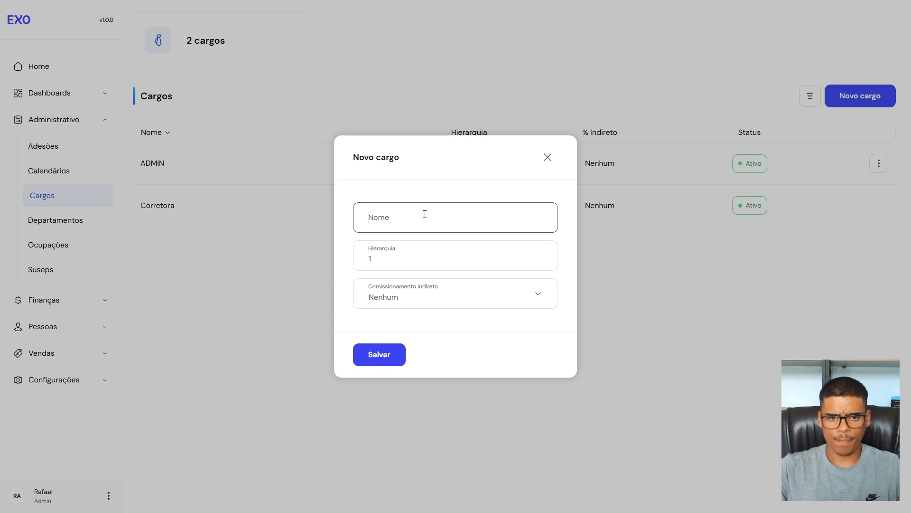
Step: Name the new cargo "Gerente" and set its hierarchy to 10
{"action": "left_click", "coordinate": [410, 260]}
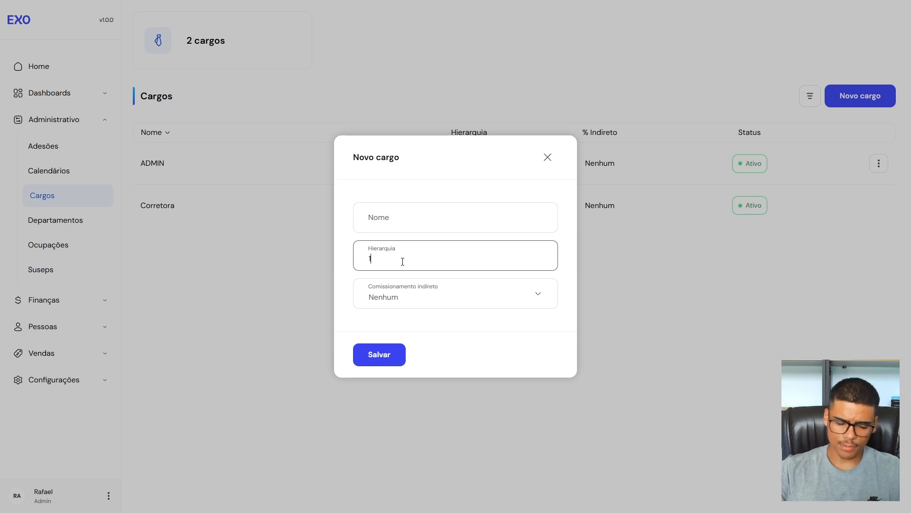
{"action": "left_click", "coordinate": [412, 227]}
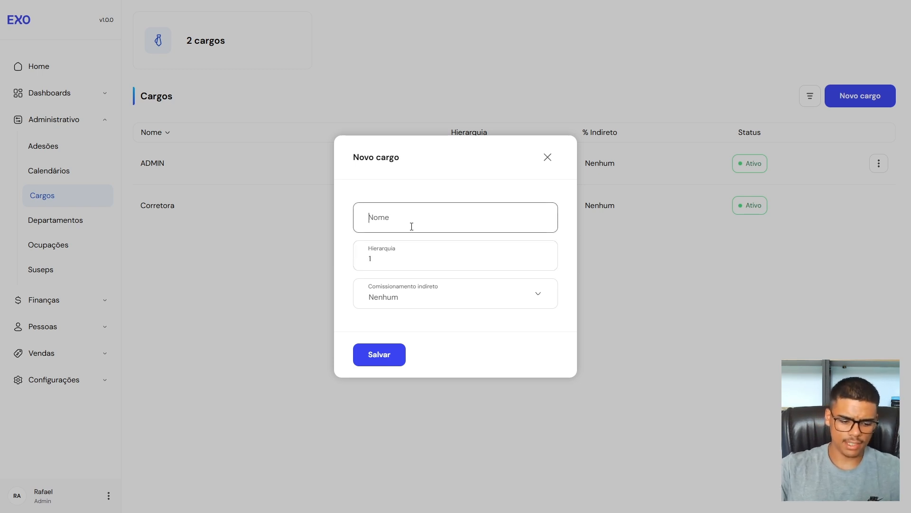
{"action": "type", "text": "Gerente"}
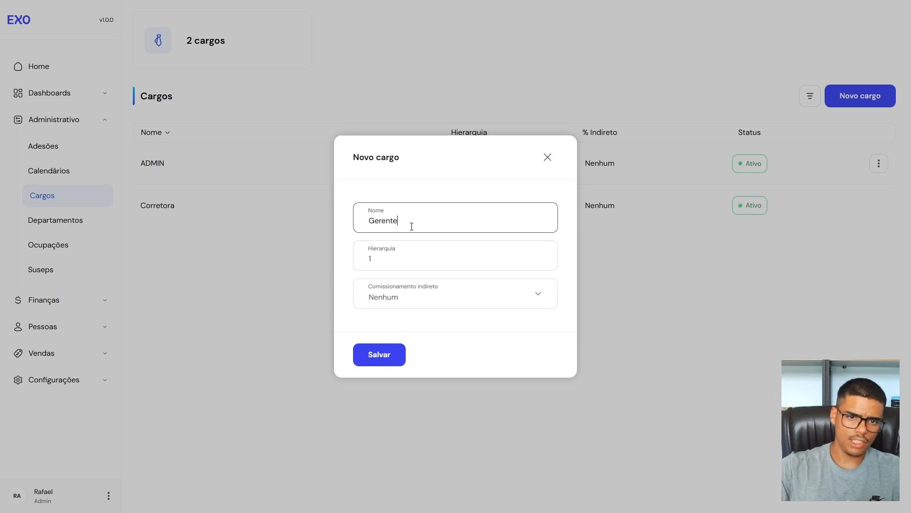
{"action": "left_click", "coordinate": [401, 254]}
{"action": "type", "text": "0"}
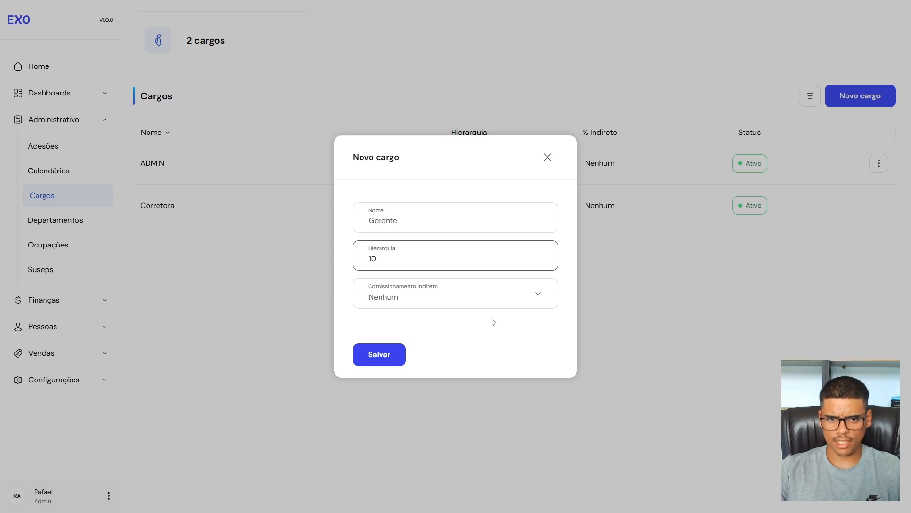
Step: Set the new cargo's indirect commissioning to "Vendas da equipe" and save the cargo
{"action": "left_click", "coordinate": [500, 294]}
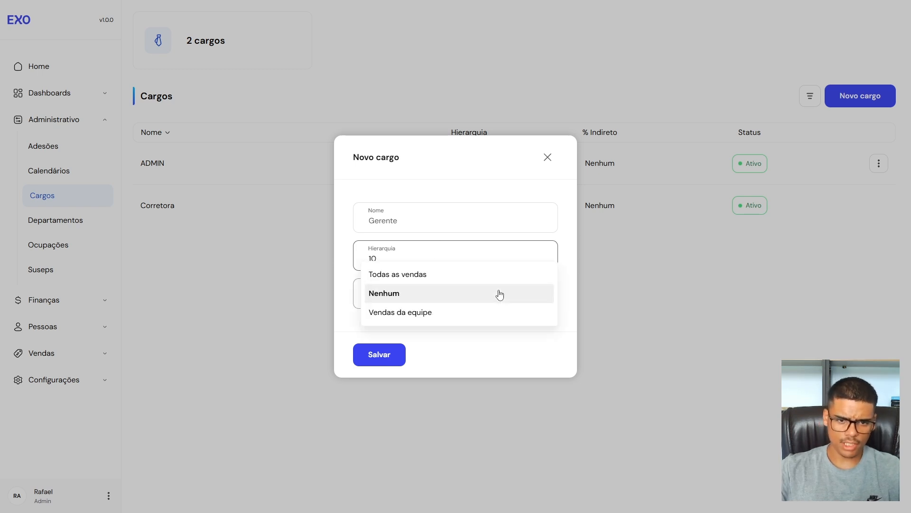
{"action": "left_click", "coordinate": [568, 284]}
{"action": "left_click", "coordinate": [531, 291]}
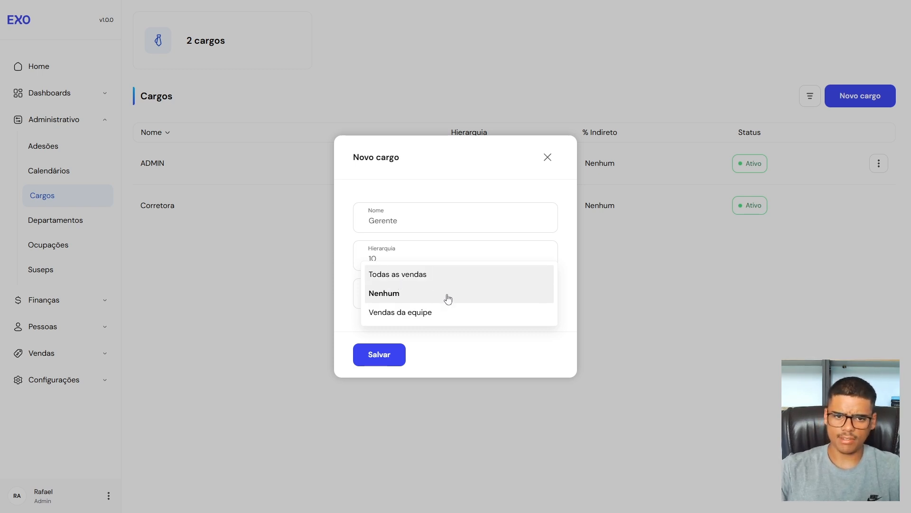
{"action": "left_click", "coordinate": [414, 318]}
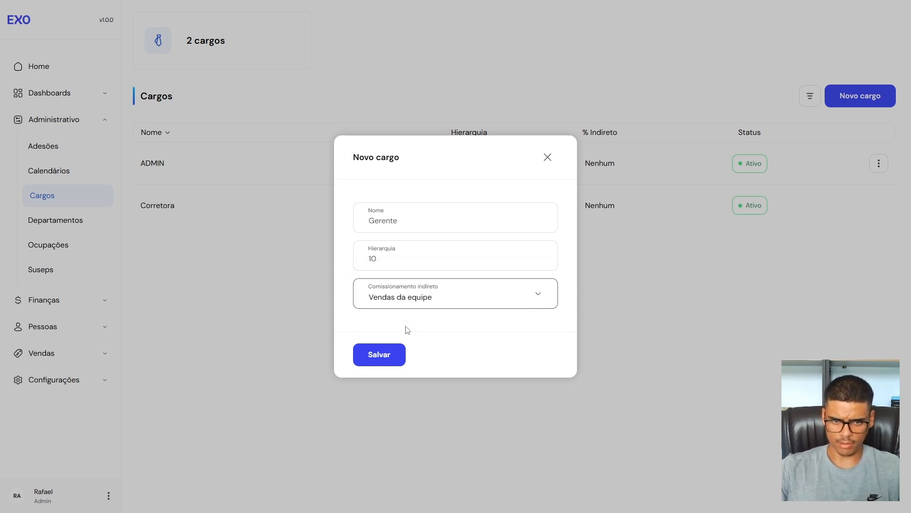
{"action": "left_click", "coordinate": [454, 291]}
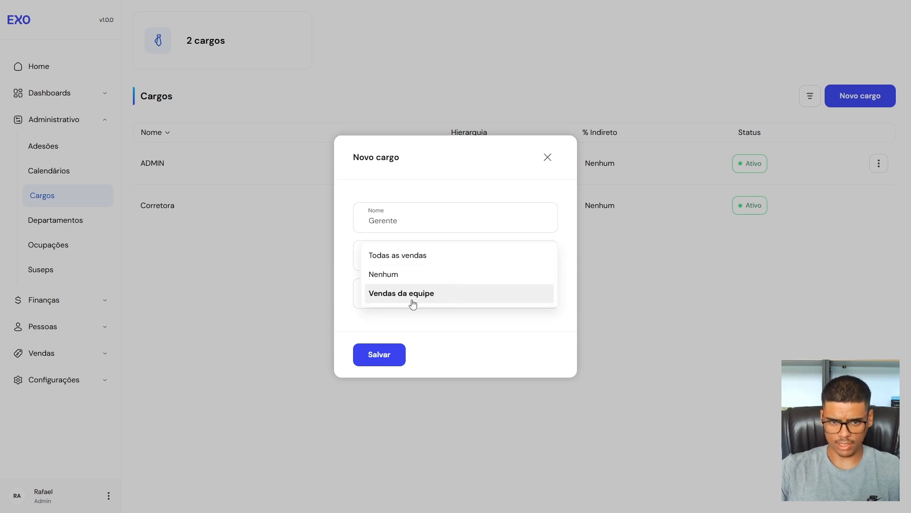
{"action": "left_click", "coordinate": [420, 294]}
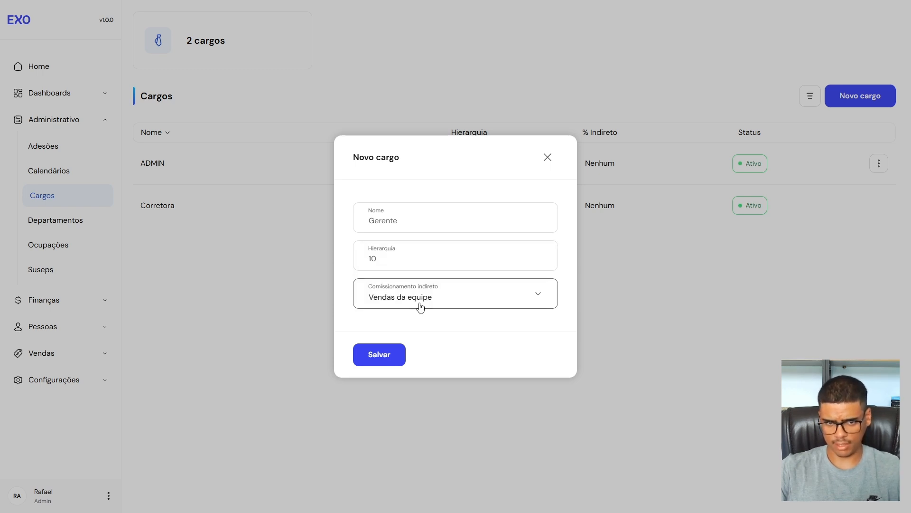
{"action": "left_click", "coordinate": [390, 363]}
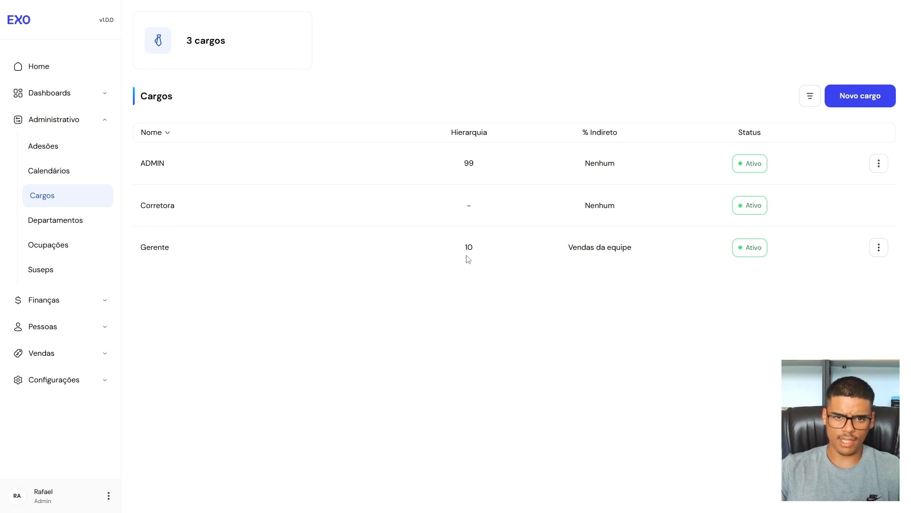
Step: Examine the editable fields of the Gerente cargo and close its edit form without saving
{"action": "left_click_drag", "start_coordinate": [172, 249], "coordinate": [154, 248]}
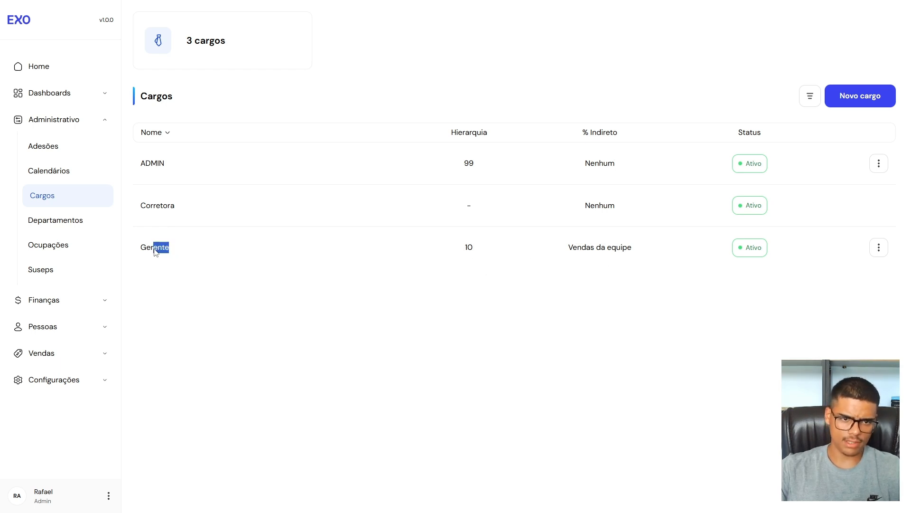
{"action": "left_click", "coordinate": [163, 248]}
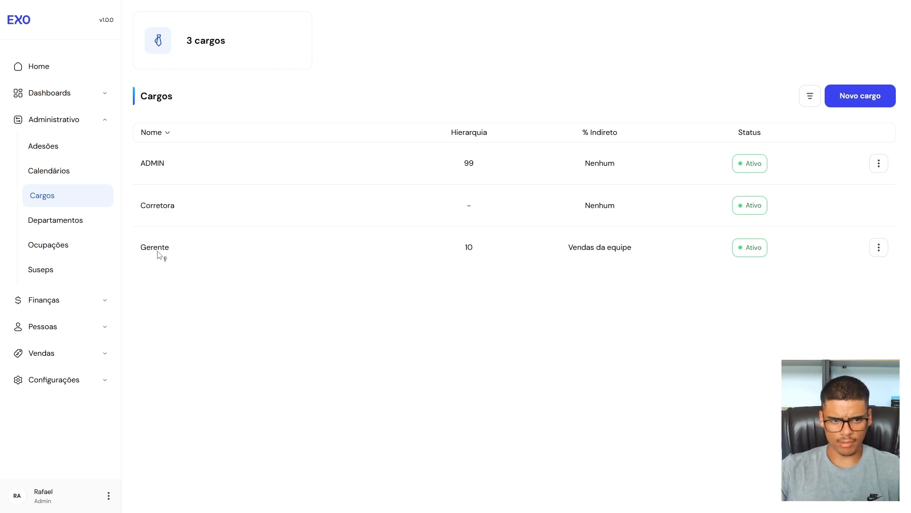
{"action": "left_click", "coordinate": [880, 248]}
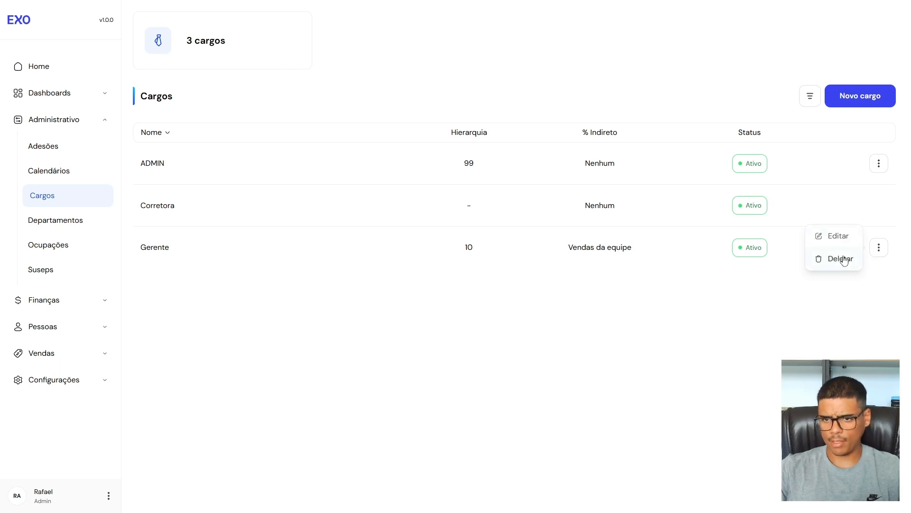
{"action": "left_click", "coordinate": [828, 239]}
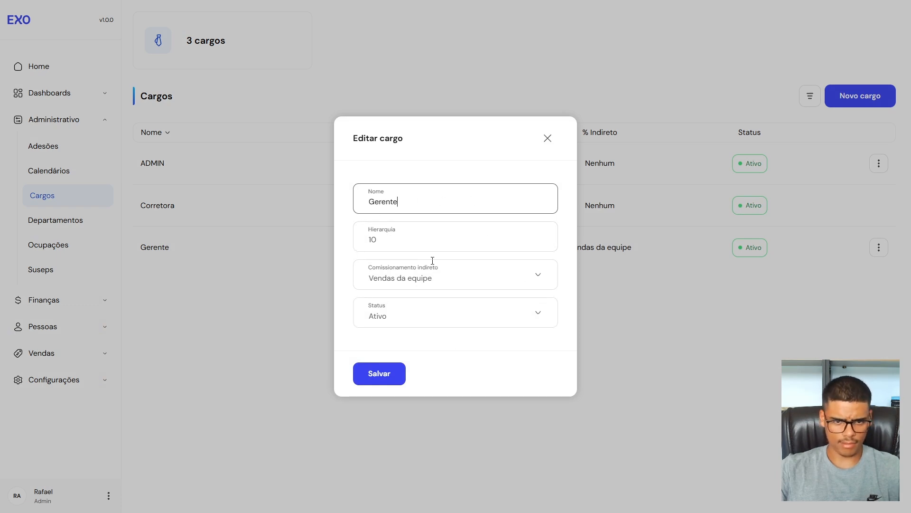
{"action": "left_click_drag", "start_coordinate": [415, 200], "coordinate": [395, 201]}
{"action": "left_click", "coordinate": [422, 200]}
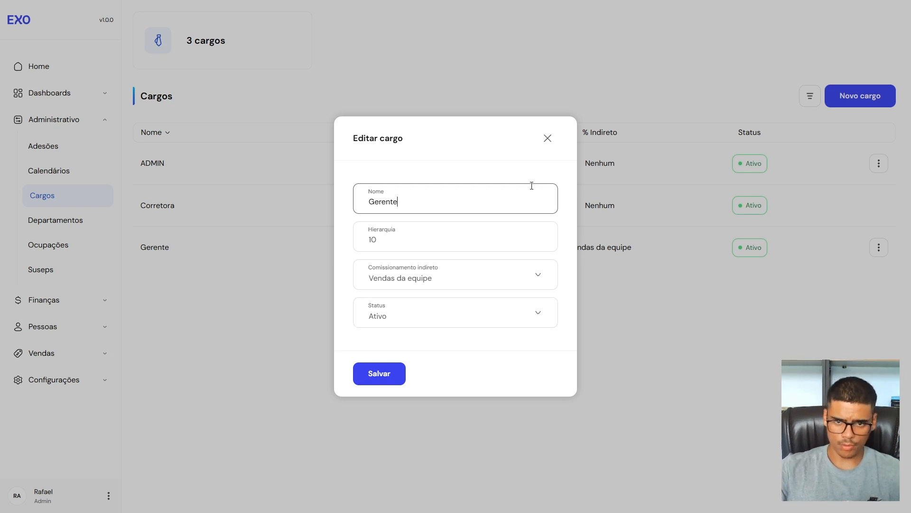
{"action": "left_click", "coordinate": [546, 144]}
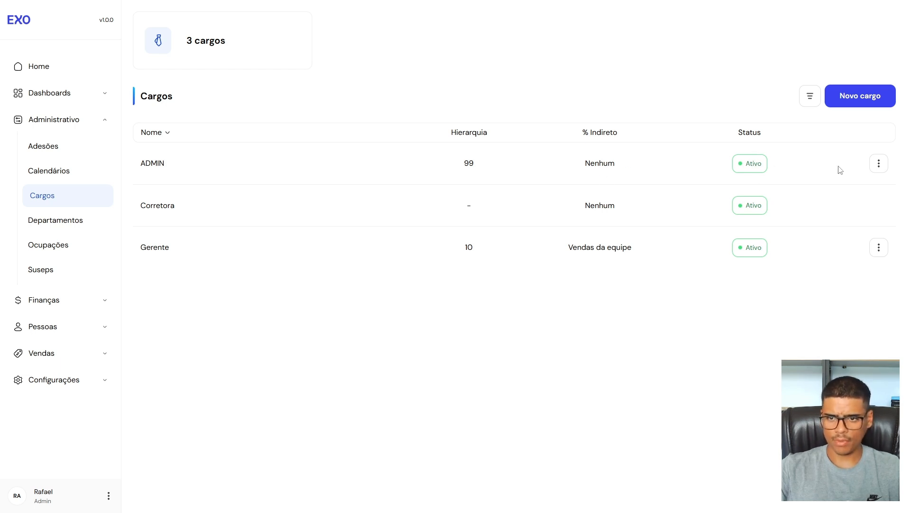
Step: Try to delete the ADMIN cargo and close the deletion dialog
{"action": "left_click", "coordinate": [878, 166]}
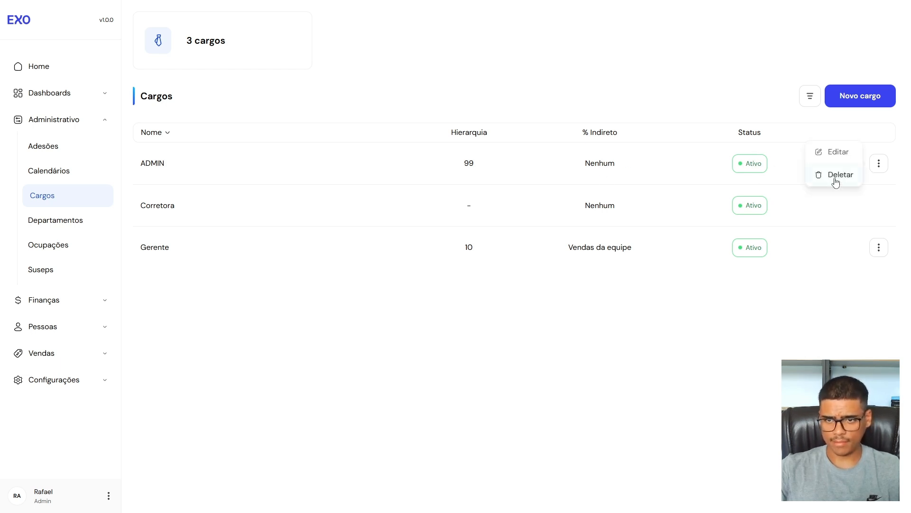
{"action": "left_click", "coordinate": [837, 176]}
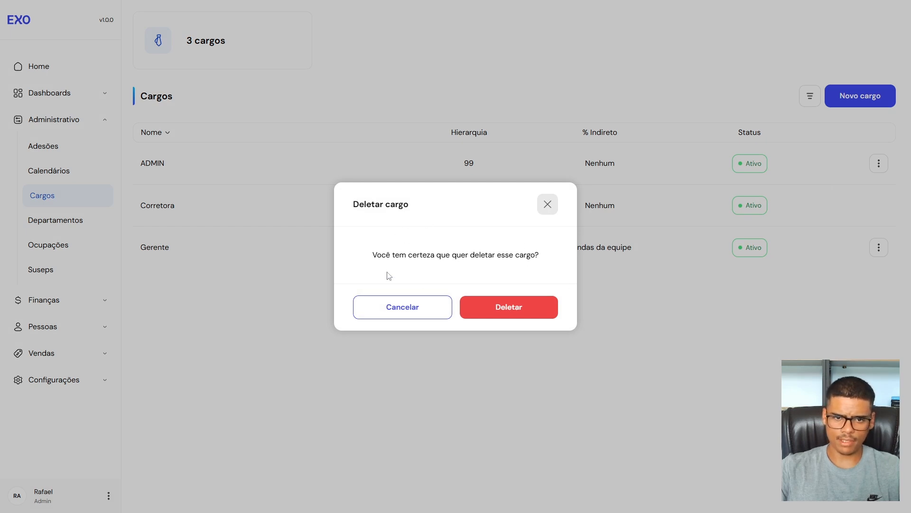
{"action": "left_click", "coordinate": [510, 308]}
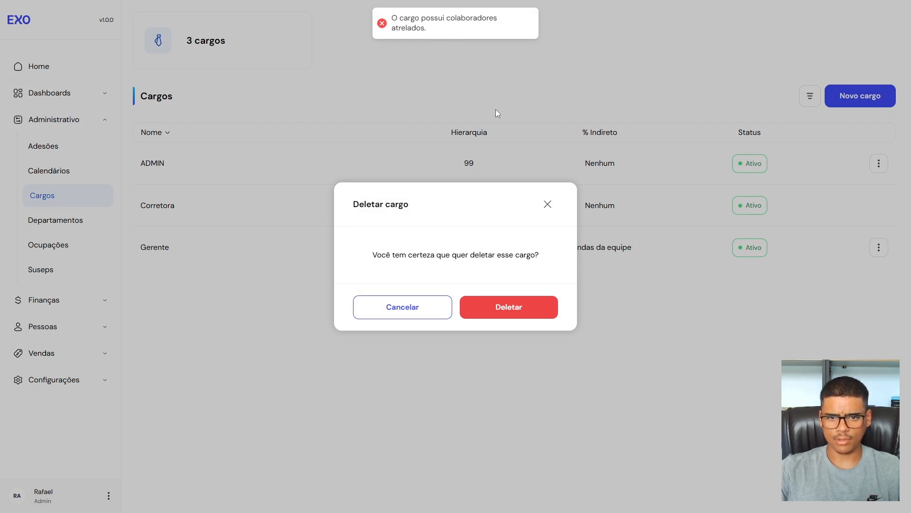
{"action": "left_click", "coordinate": [547, 204]}
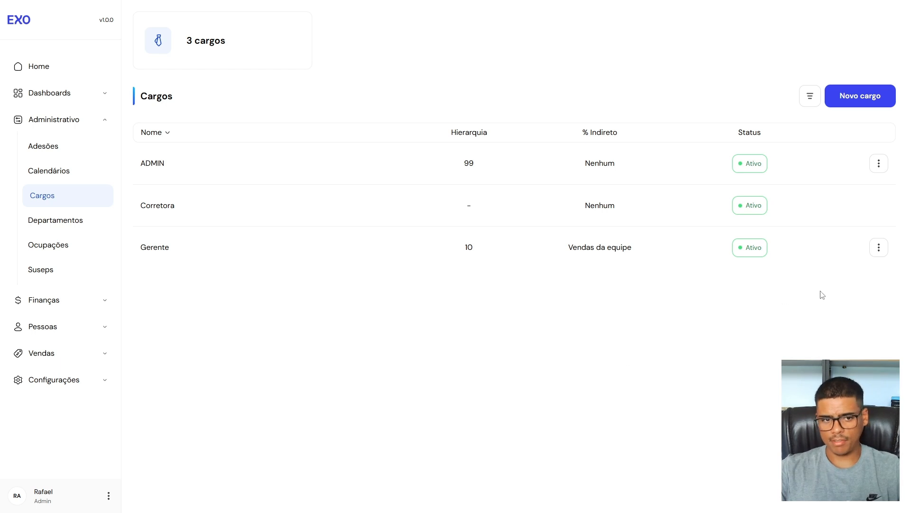
Step: Set the Gerente cargo's status to Inativo and save the edit
{"action": "left_click", "coordinate": [879, 254]}
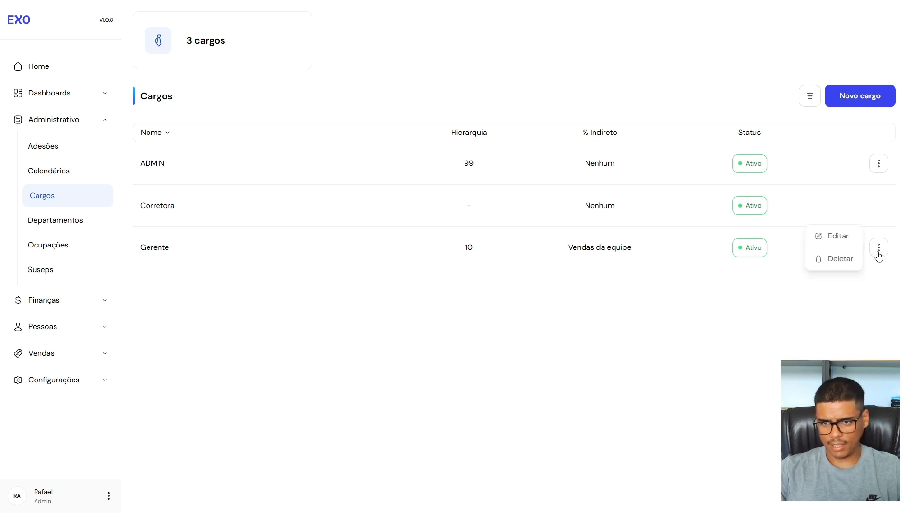
{"action": "left_click", "coordinate": [839, 237]}
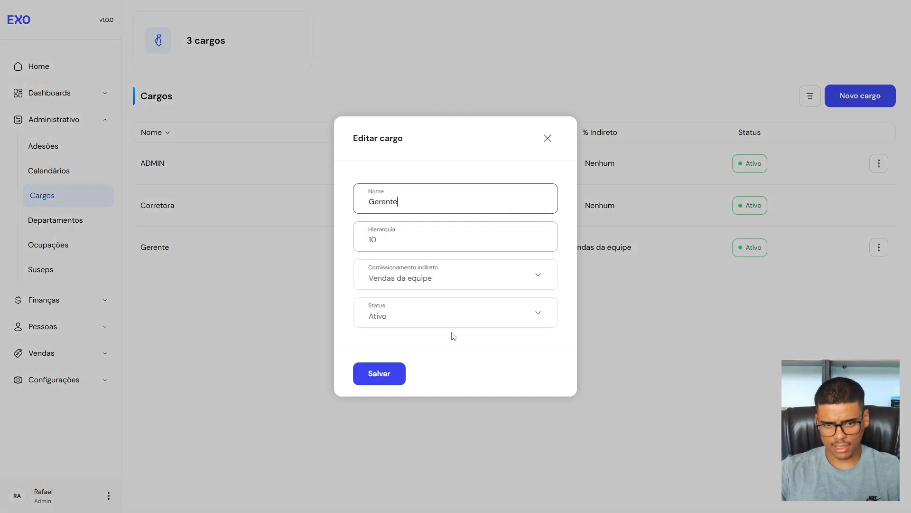
{"action": "left_click", "coordinate": [527, 319]}
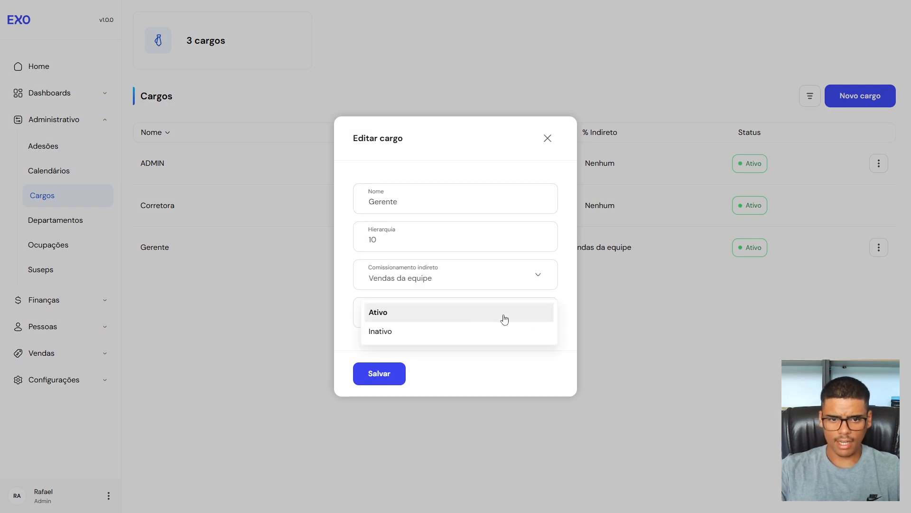
{"action": "left_click", "coordinate": [387, 337]}
{"action": "left_click", "coordinate": [380, 383]}
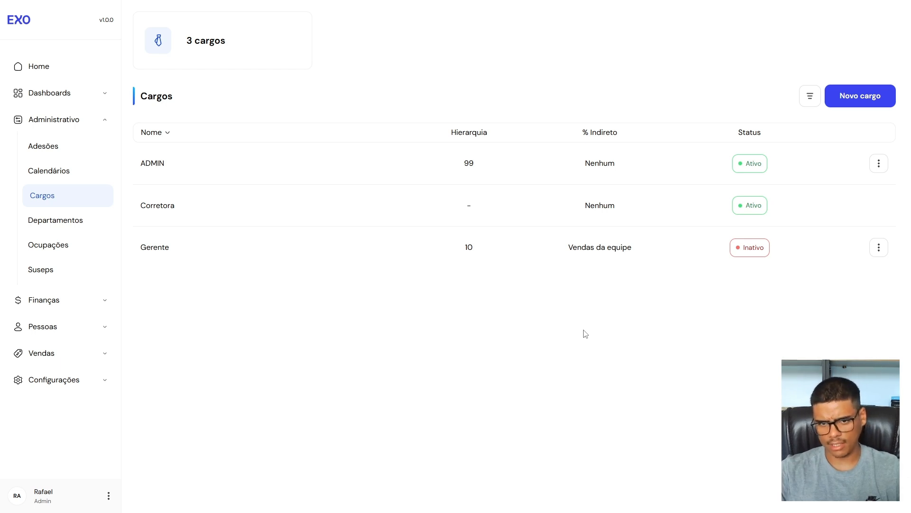
Step: Delete the Gerente cargo and confirm the deletion
{"action": "left_click", "coordinate": [879, 252]}
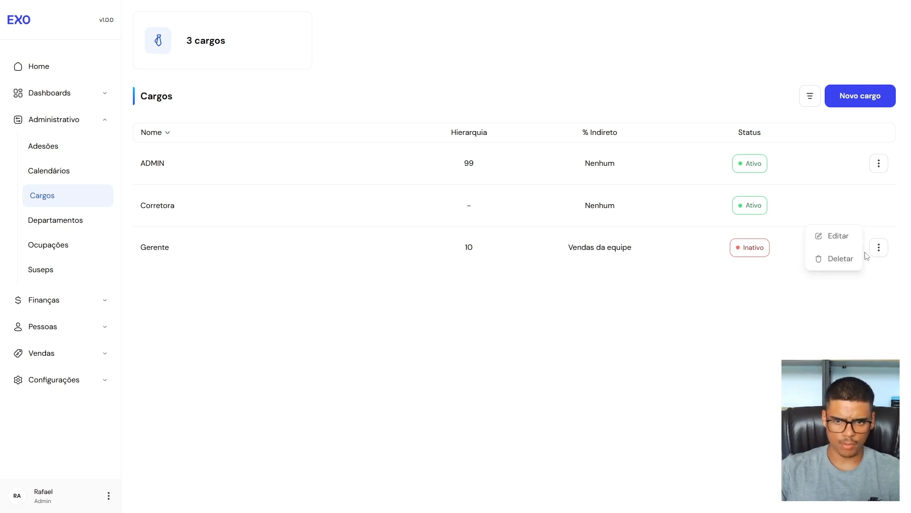
{"action": "left_click", "coordinate": [838, 259]}
{"action": "left_click", "coordinate": [529, 311]}
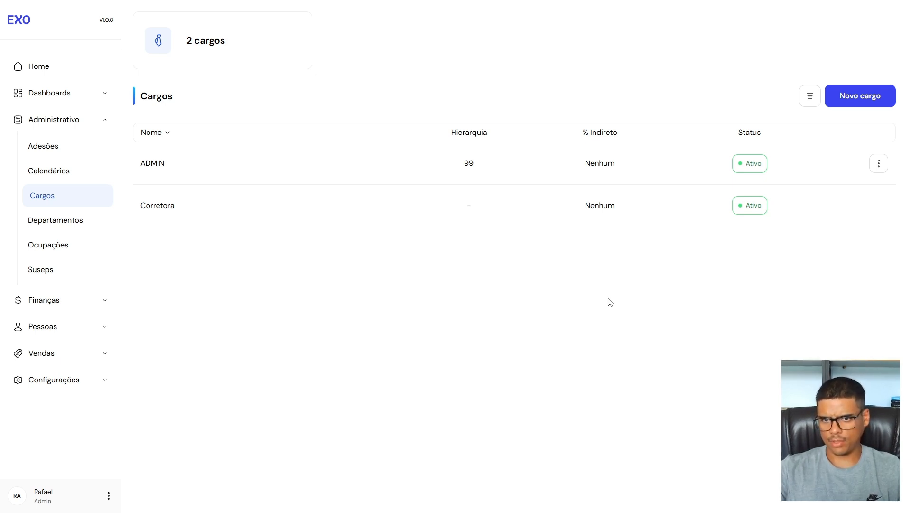
Step: Examine the cargo filter's indirect commissioning and status options, including "Todas as vendas", and close the filter without applying it
{"action": "left_click", "coordinate": [810, 100]}
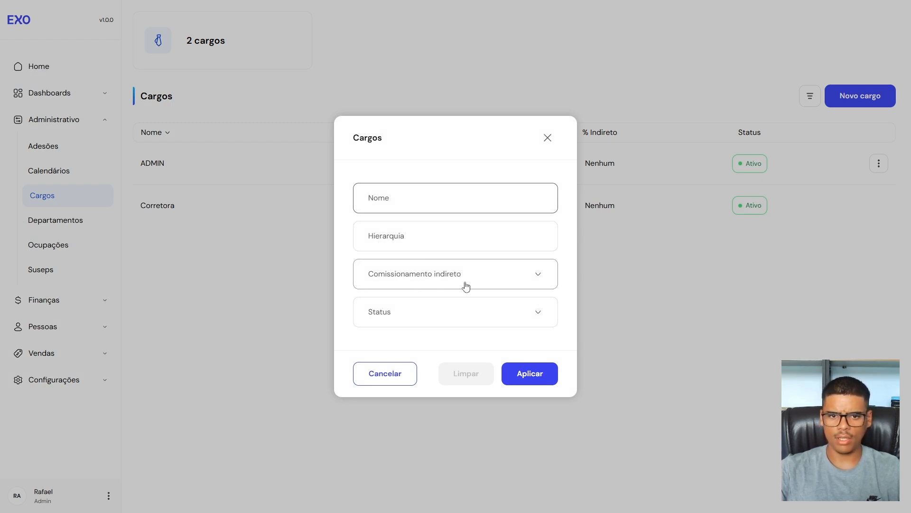
{"action": "left_click", "coordinate": [538, 283]}
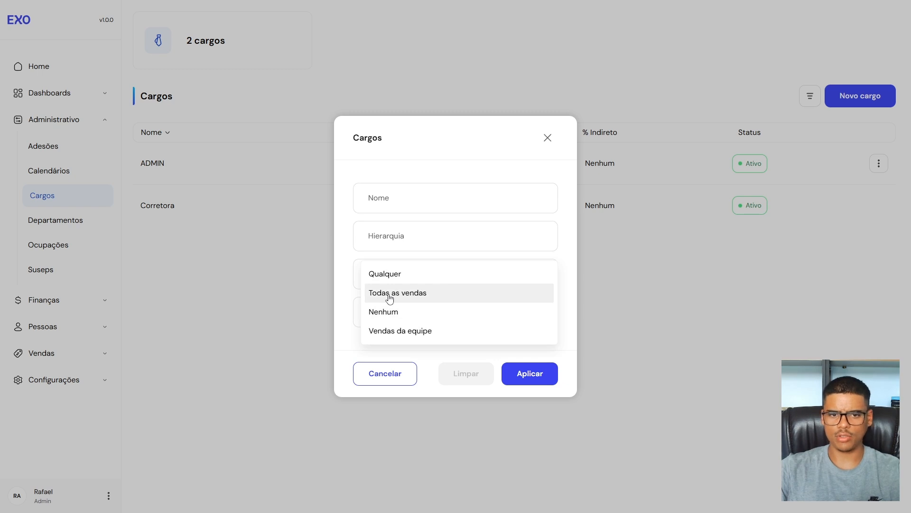
{"action": "left_click", "coordinate": [424, 293]}
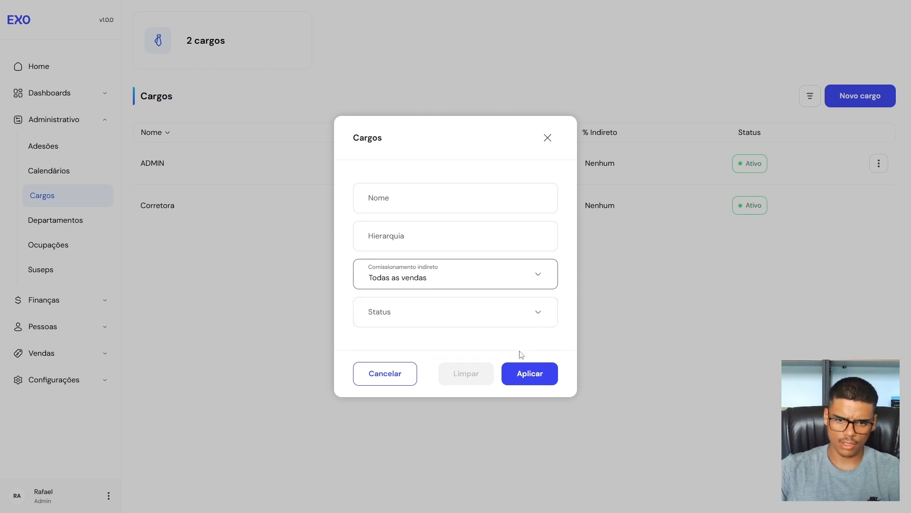
{"action": "left_click", "coordinate": [511, 318]}
{"action": "left_click", "coordinate": [565, 260]}
{"action": "left_click", "coordinate": [548, 139]}
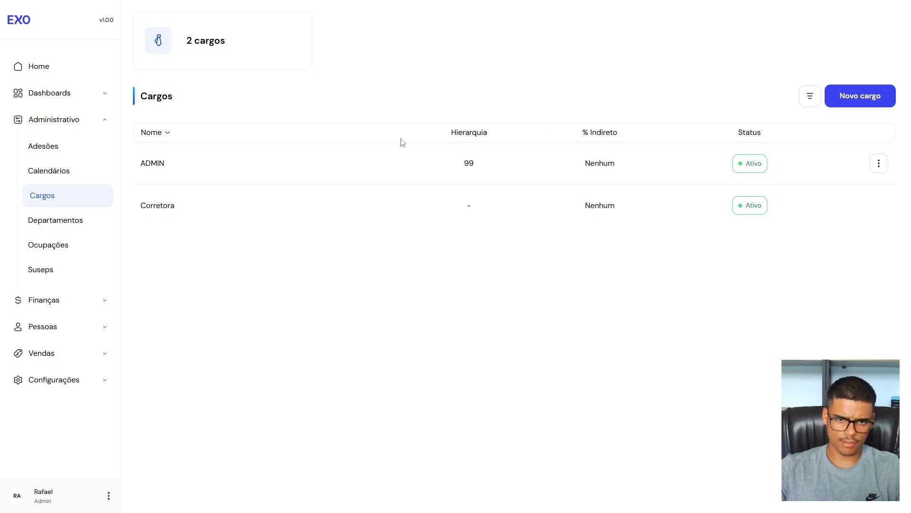
Step: Sort the cargos list by Nome and by Hierarquia in both directions, finishing with a sort by Status
{"action": "left_click", "coordinate": [157, 138]}
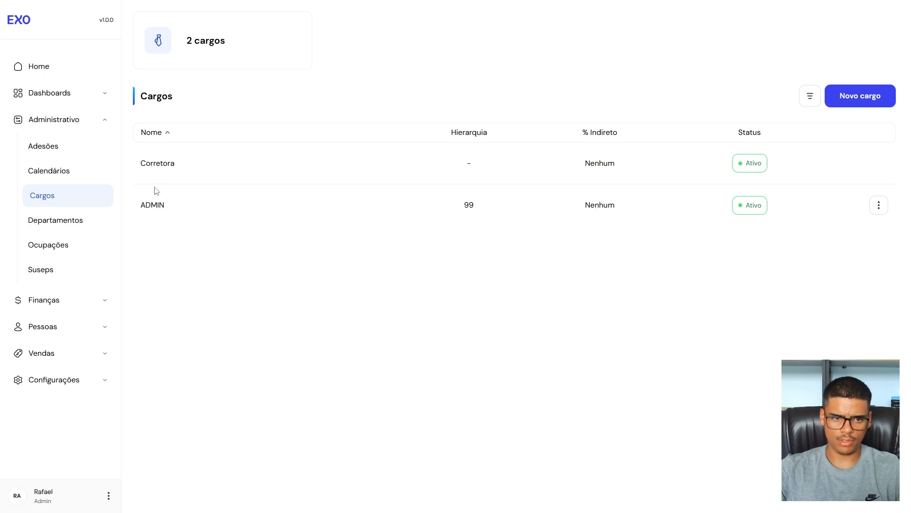
{"action": "left_click", "coordinate": [160, 135]}
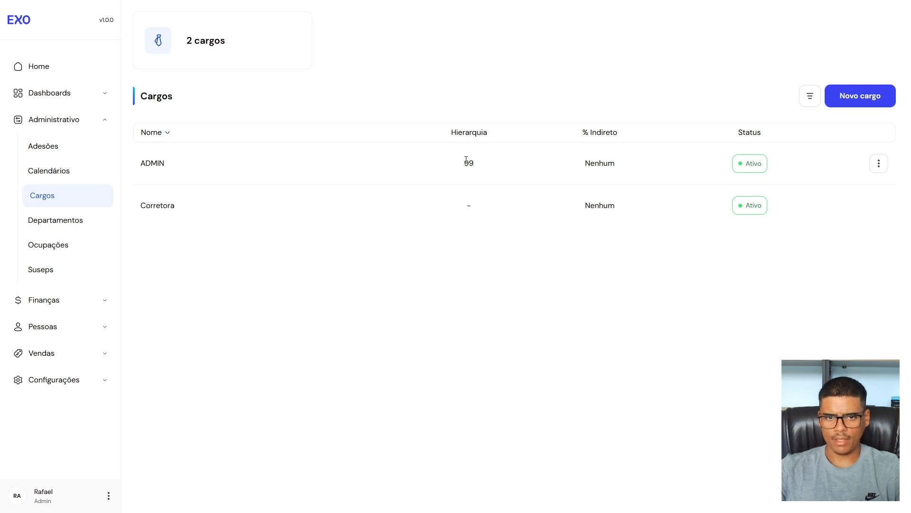
{"action": "left_click", "coordinate": [473, 137]}
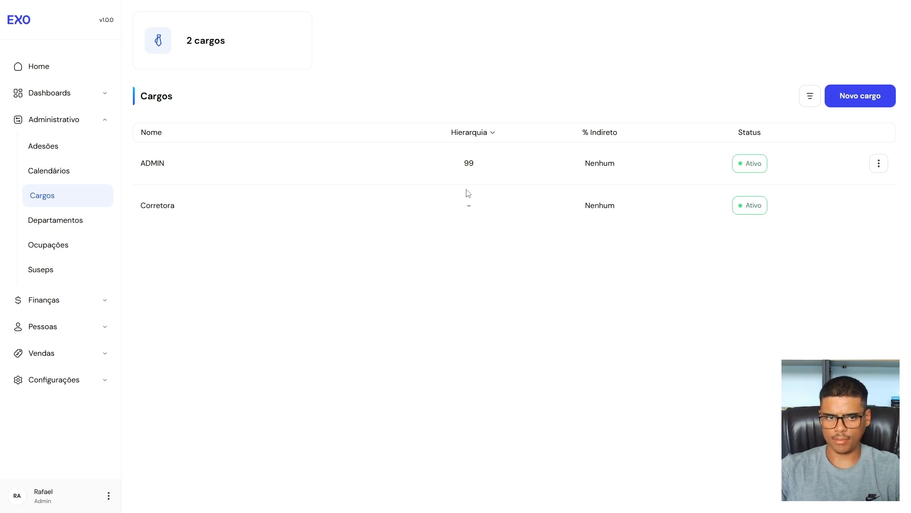
{"action": "left_click", "coordinate": [457, 133]}
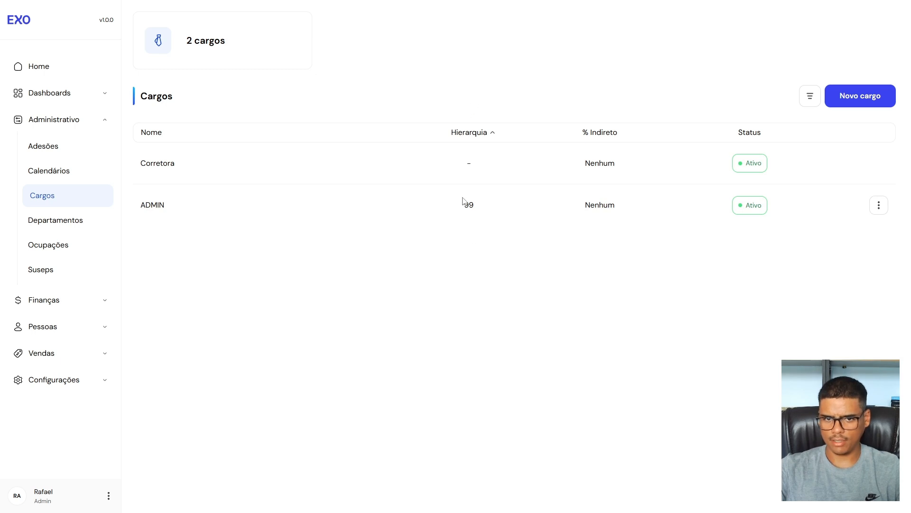
{"action": "left_click", "coordinate": [750, 134]}
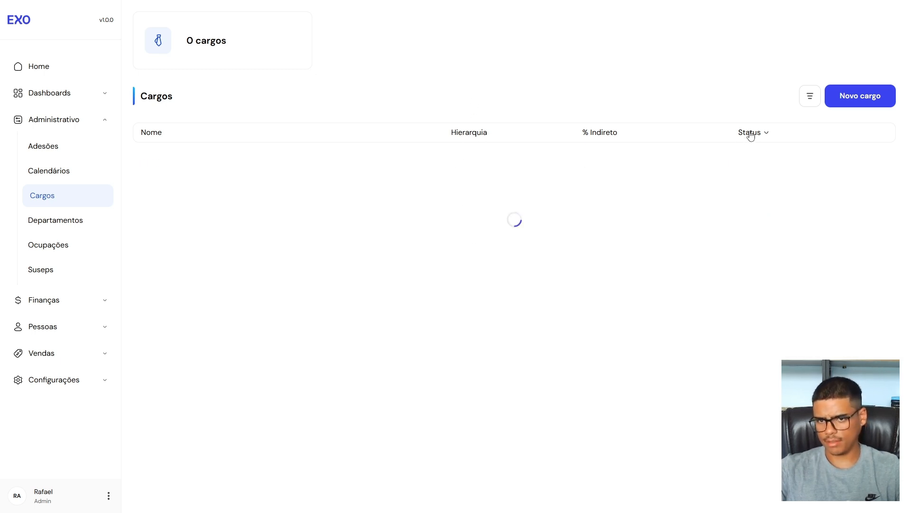